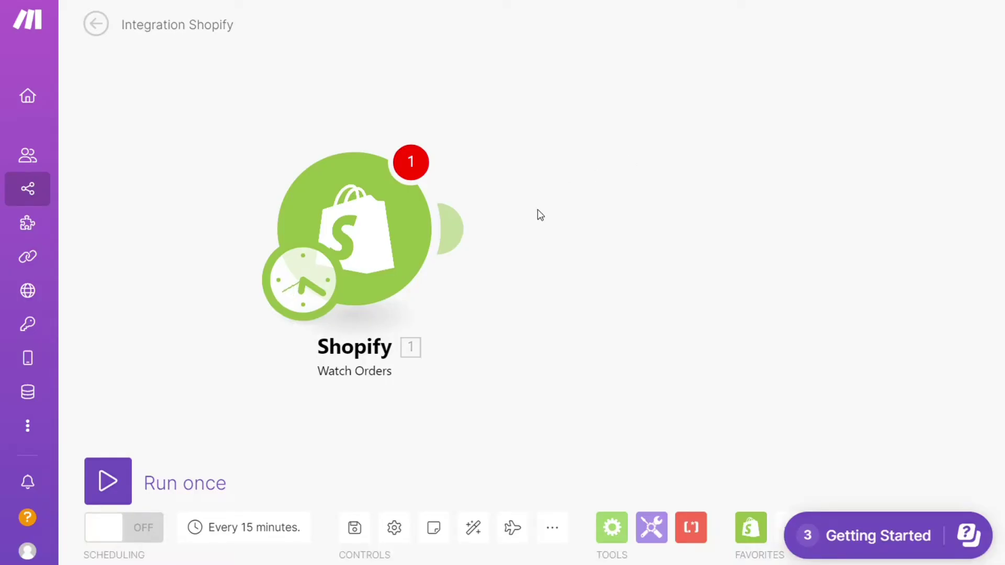
Append a Square 'Create a Customer' action after the Shopify Watch Orders trigger.
click(456, 230)
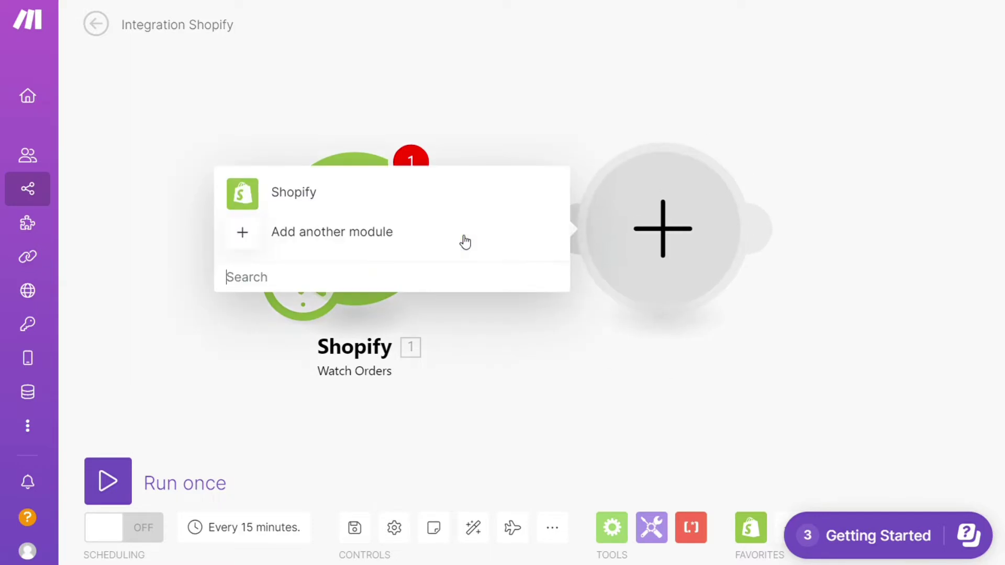
text(squa)
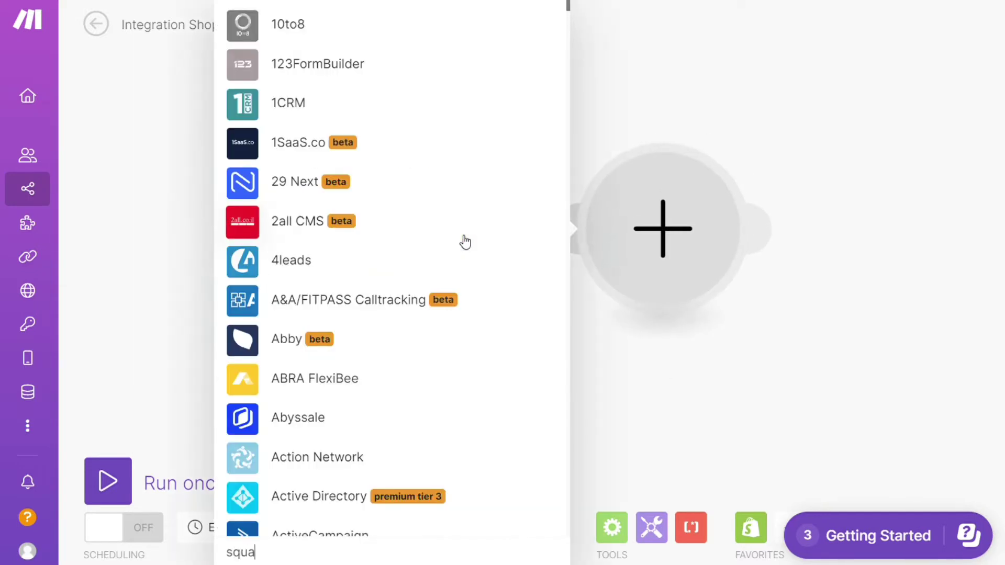
text(re)
click(292, 172)
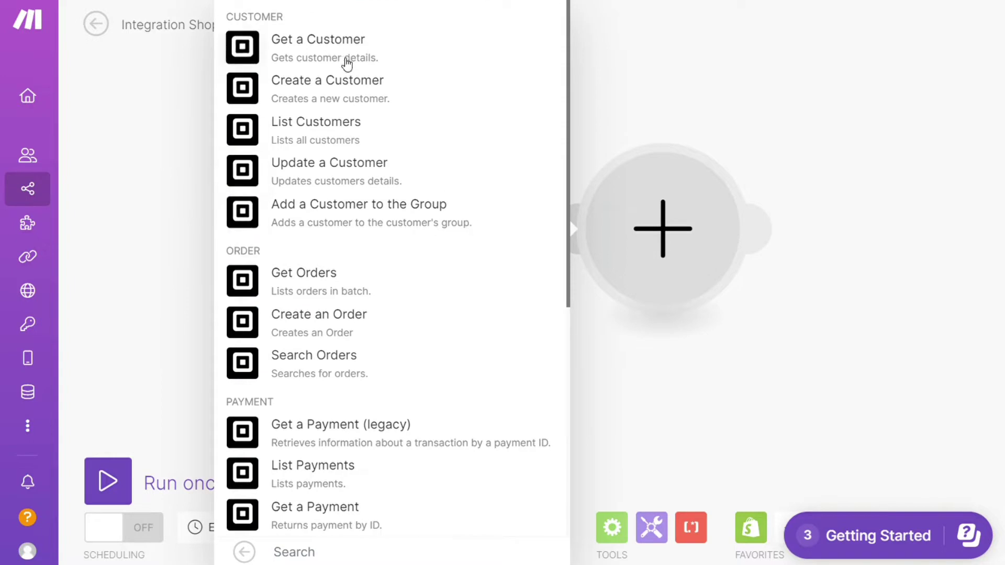
click(328, 81)
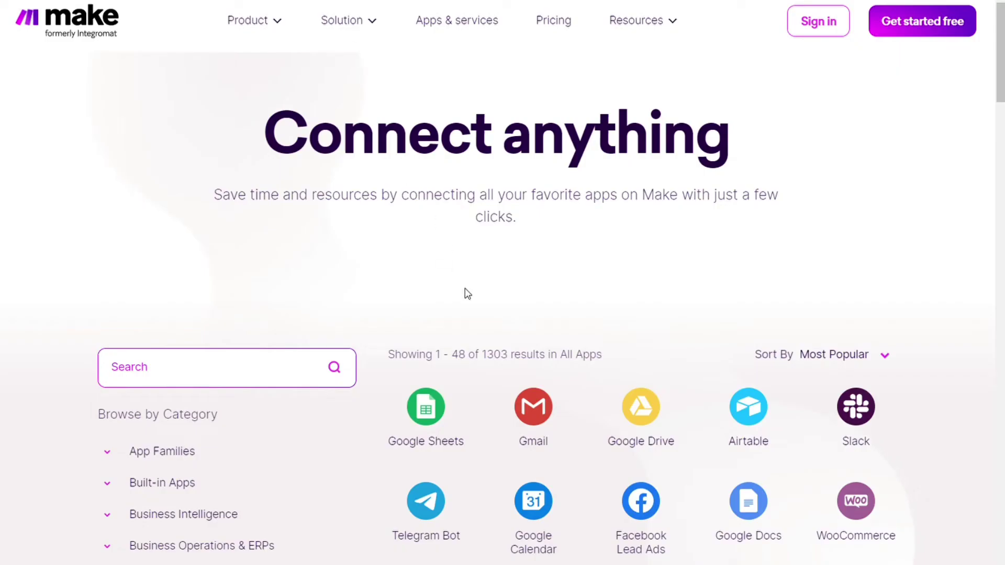
Select the 1303 app count on the Apps & services page.
double_click(488, 362)
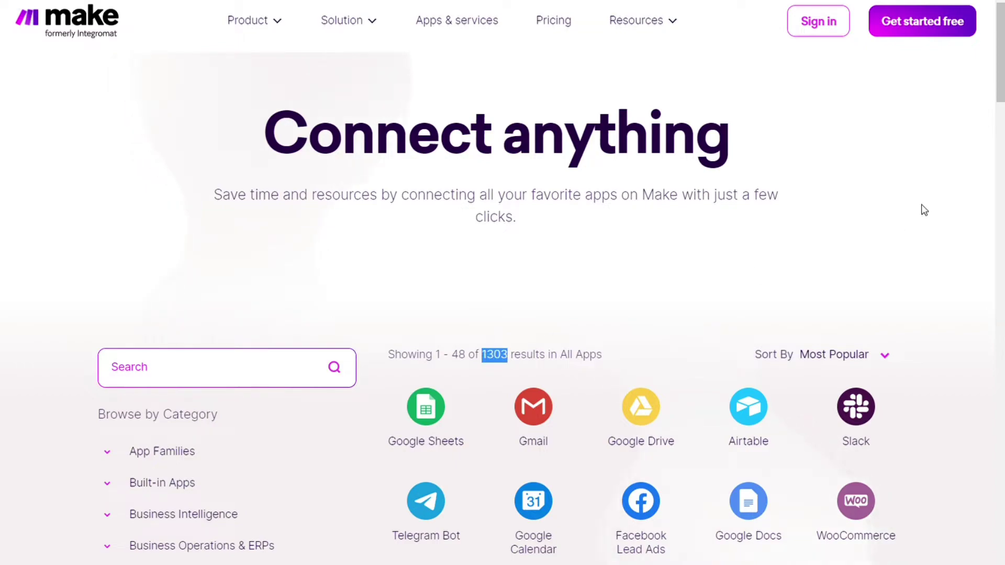
mouse_move(998, 94)
mouse_down()
mouse_move(996, 161)
mouse_move(998, 62)
mouse_up()
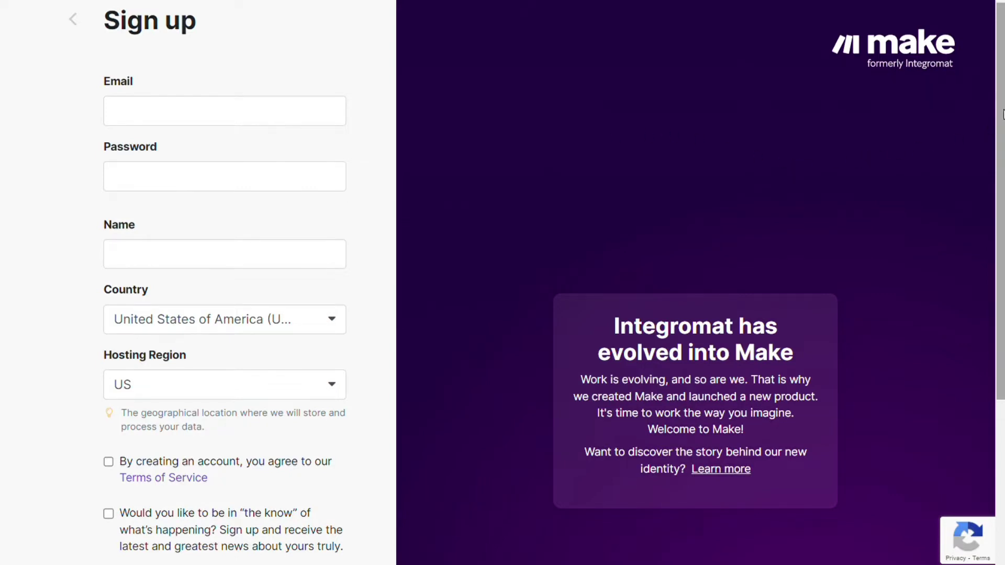
drag(1001, 108, 1001, 236)
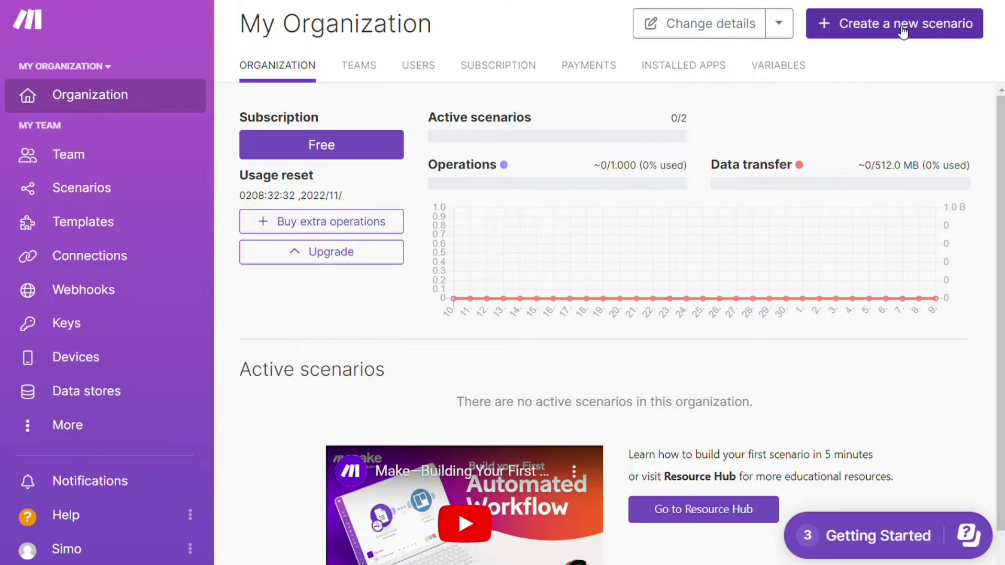
Create an empty scenario with Shopify 'Watch Orders' as its first module.
click(903, 30)
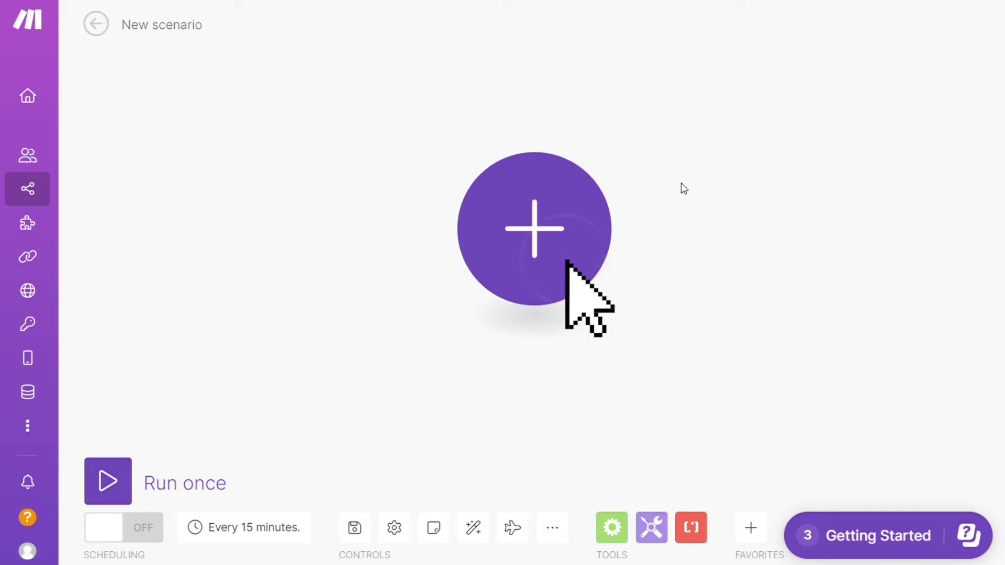
click(547, 237)
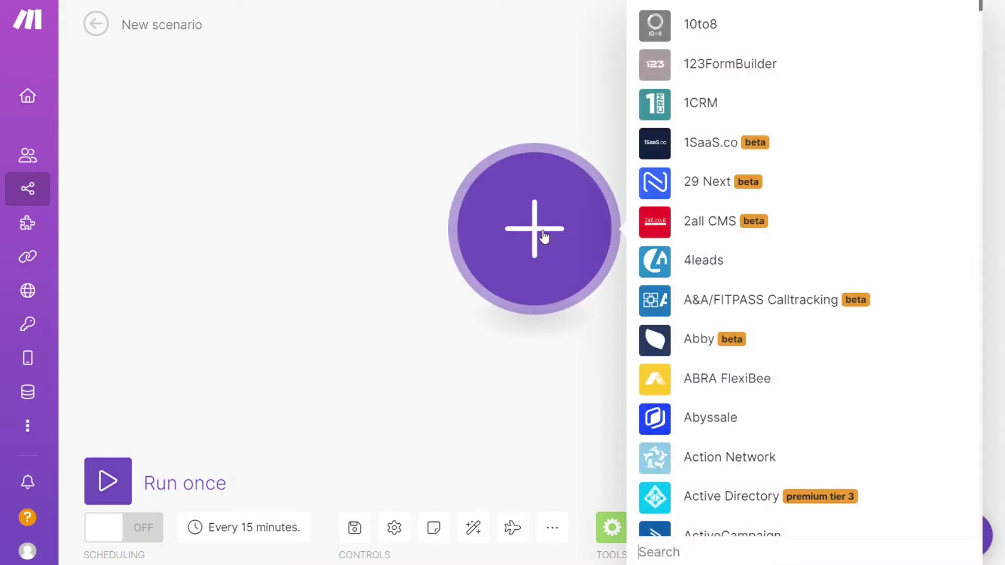
text(shopify)
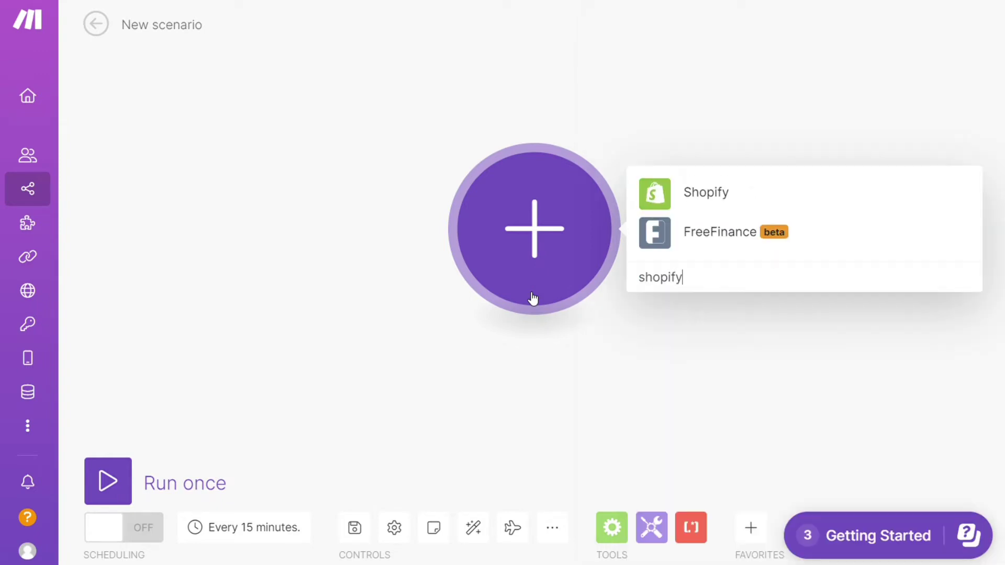
click(716, 193)
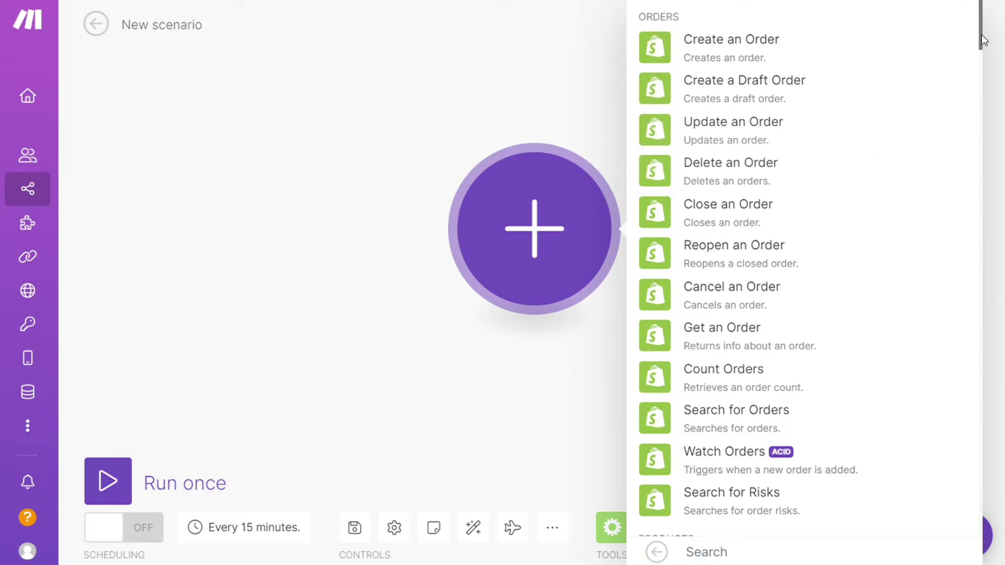
mouse_move(981, 34)
mouse_down()
mouse_move(948, 285)
mouse_move(976, 26)
mouse_up()
mouse_move(979, 41)
mouse_down()
mouse_move(981, 120)
mouse_move(981, 34)
mouse_up()
click(743, 469)
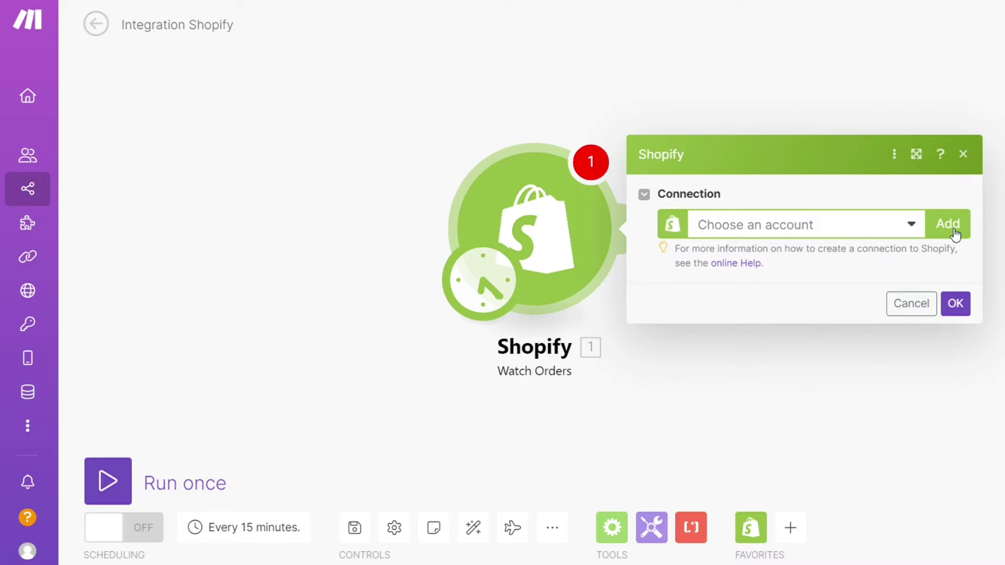
Cancel the Shopify Connection dialog without picking an account.
click(796, 365)
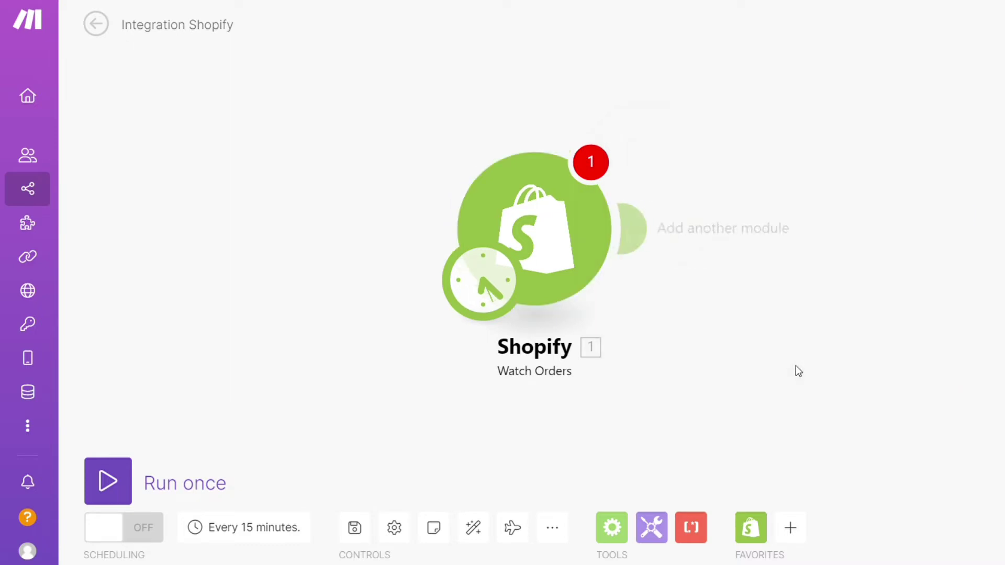
Add Square 'Create a Customer' after the Shopify trigger, skip its connection, and save.
click(646, 244)
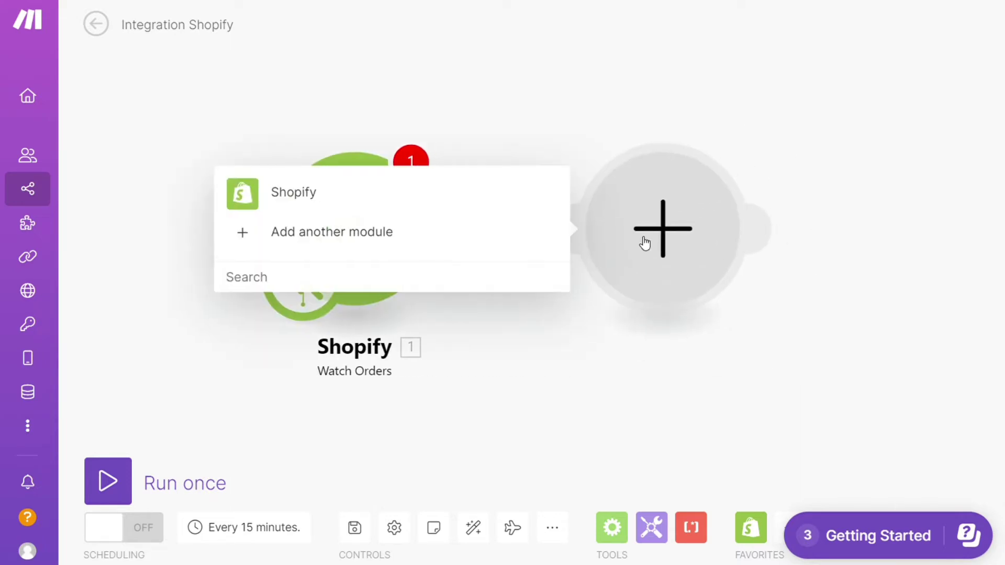
text(square)
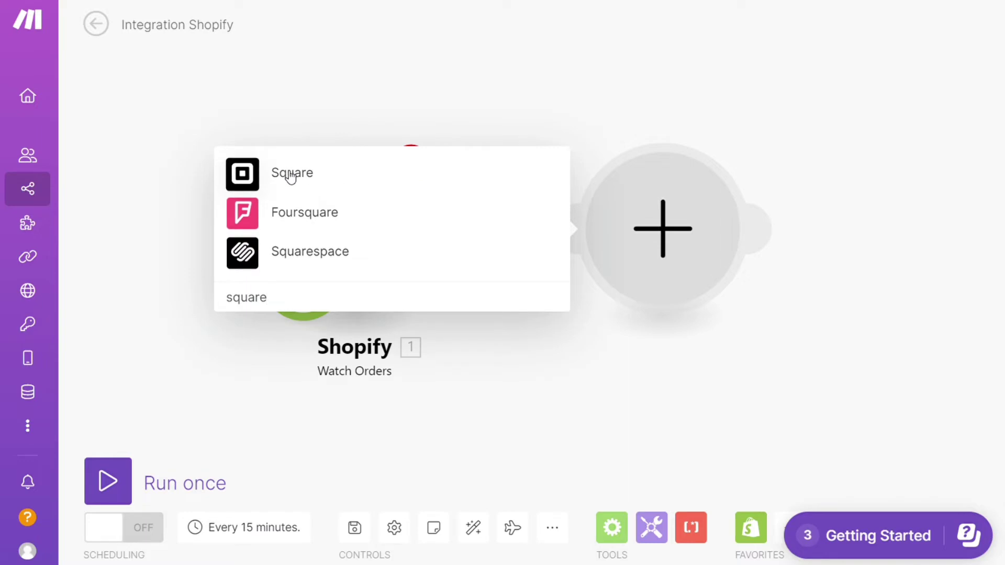
click(291, 171)
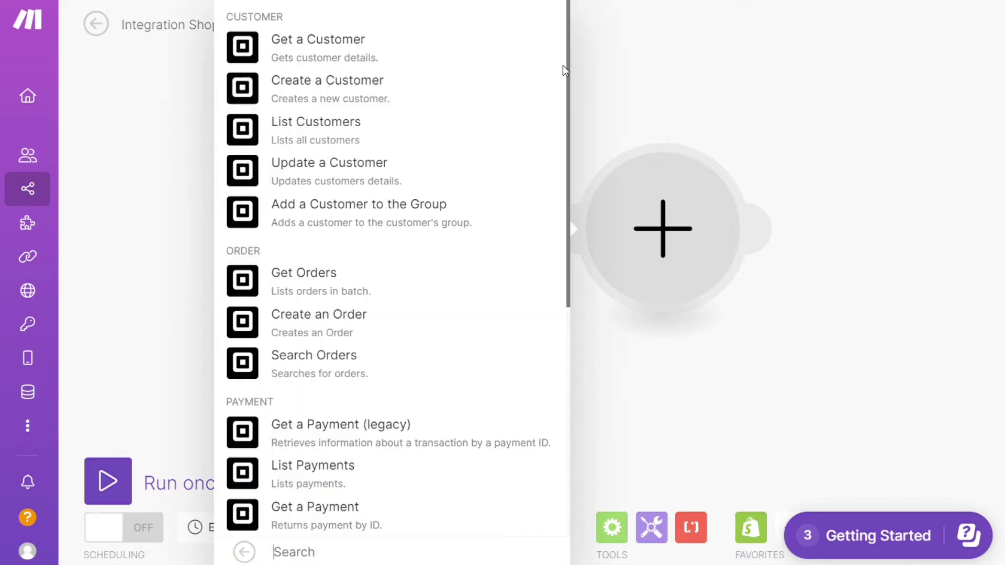
mouse_move(568, 73)
mouse_down()
mouse_move(572, 290)
mouse_move(563, 130)
mouse_move(572, 63)
mouse_up()
click(392, 84)
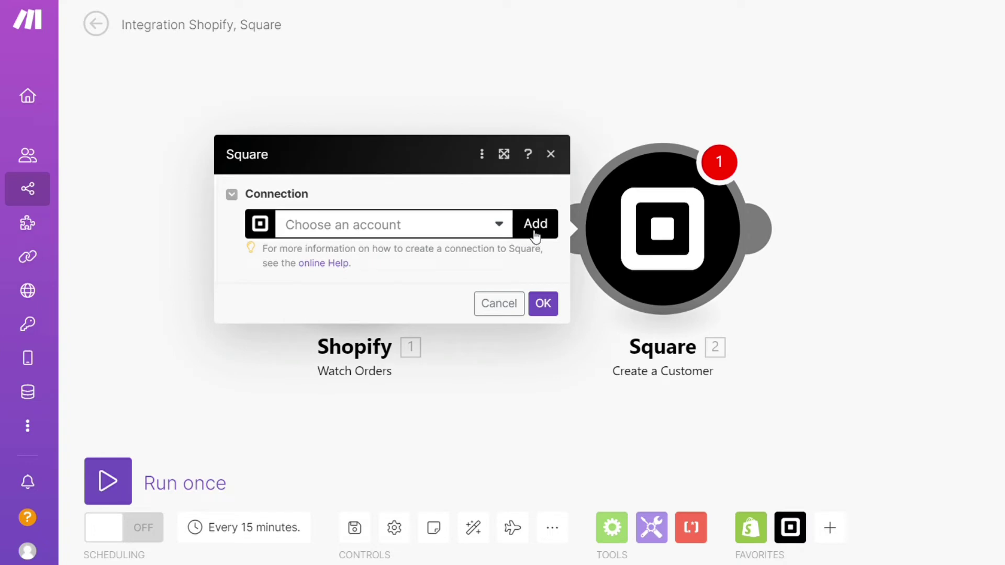
click(496, 404)
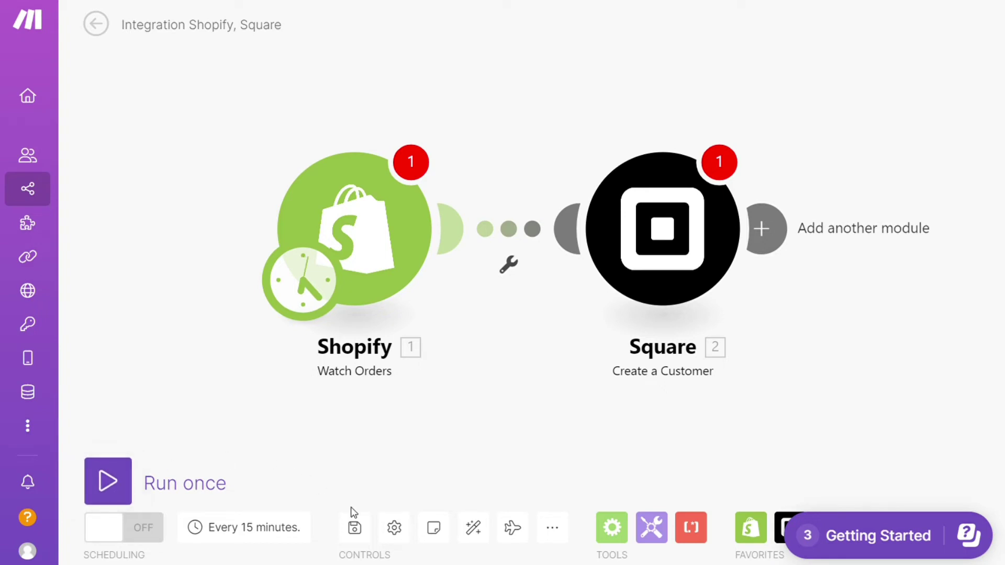
click(358, 527)
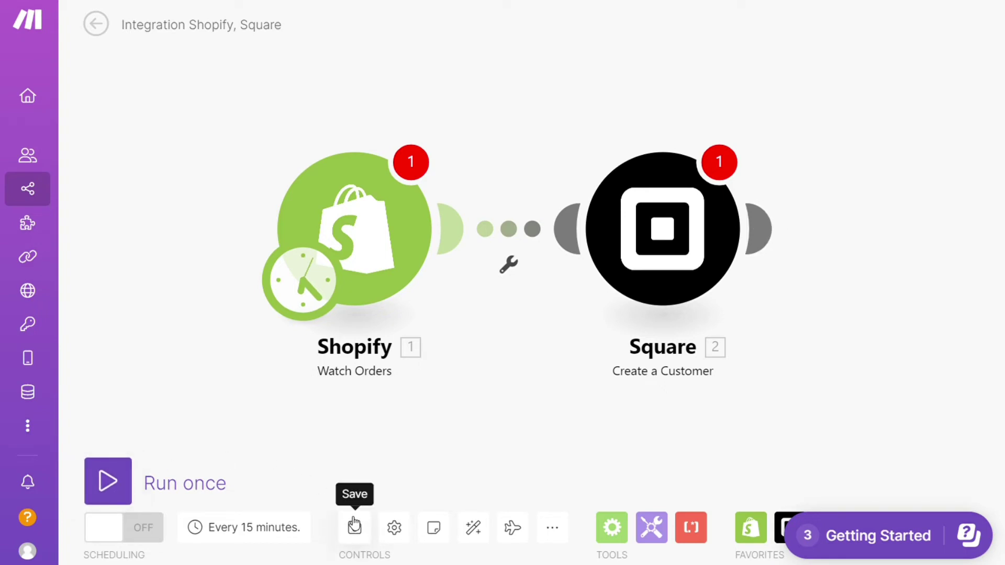
mouse_move(28, 223)
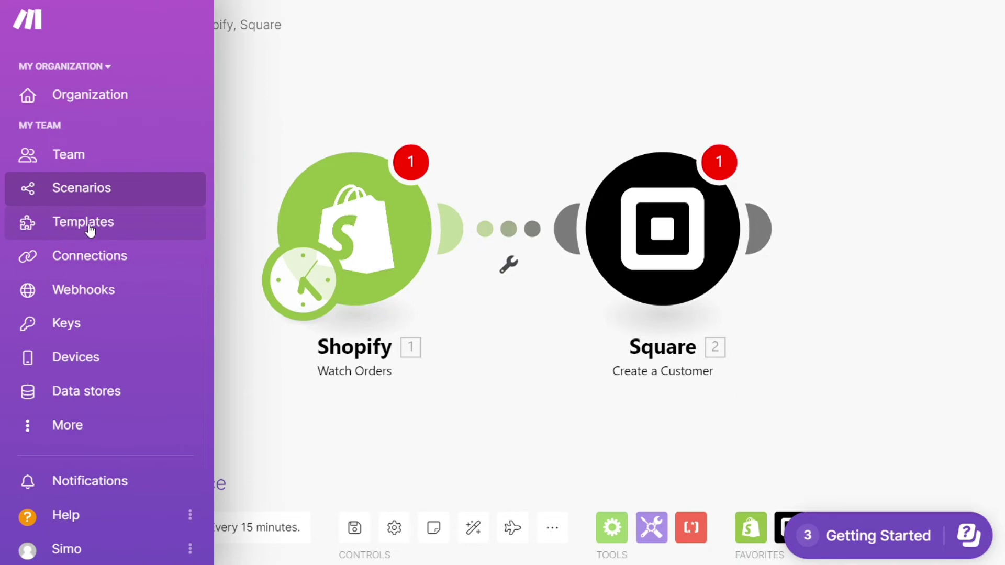
Discard scenario changes, filter templates to Square, and preview 'Add Shopify orders to Square'.
click(83, 222)
click(534, 140)
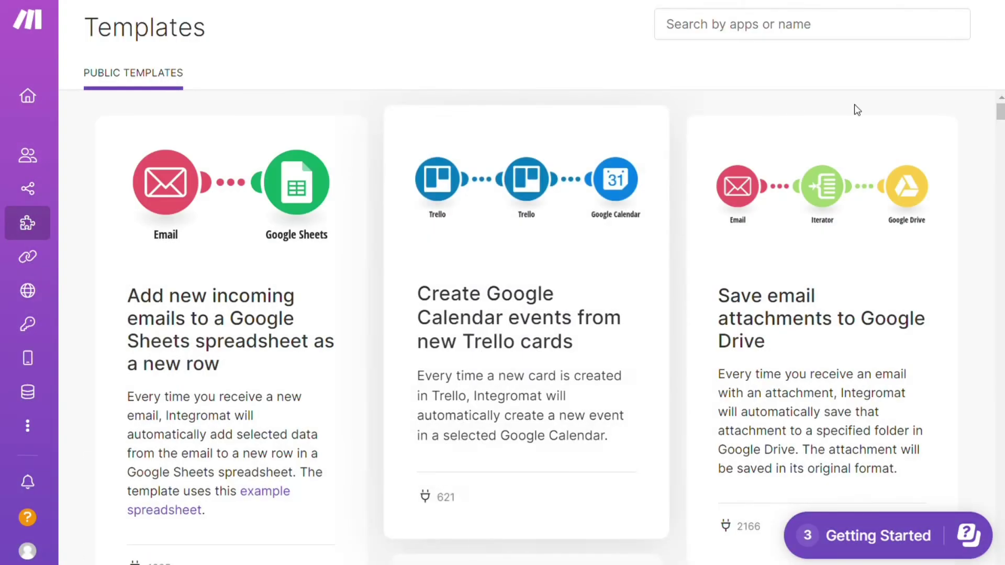
mouse_move(1000, 110)
mouse_down()
mouse_move(994, 277)
mouse_move(989, 107)
mouse_up()
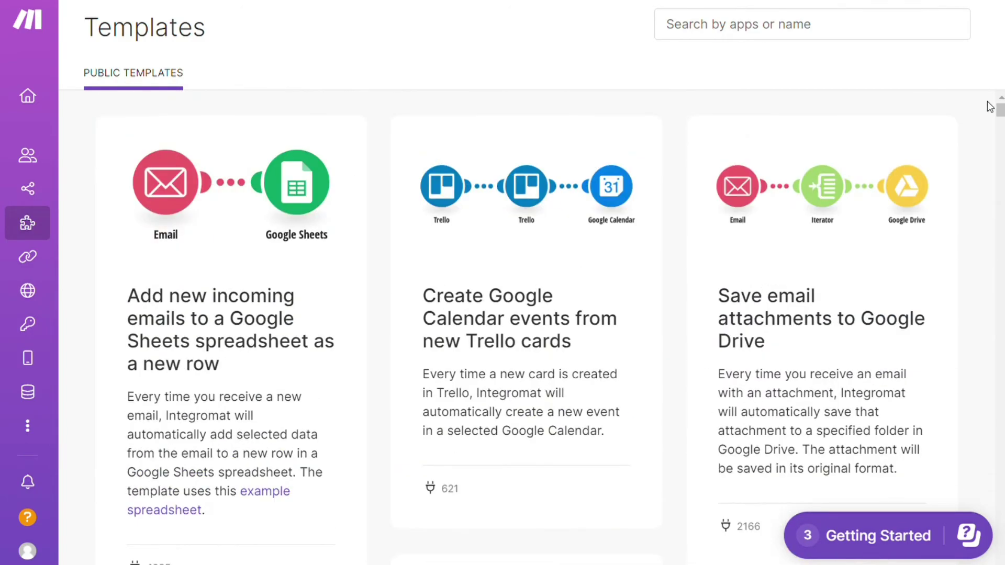
click(836, 29)
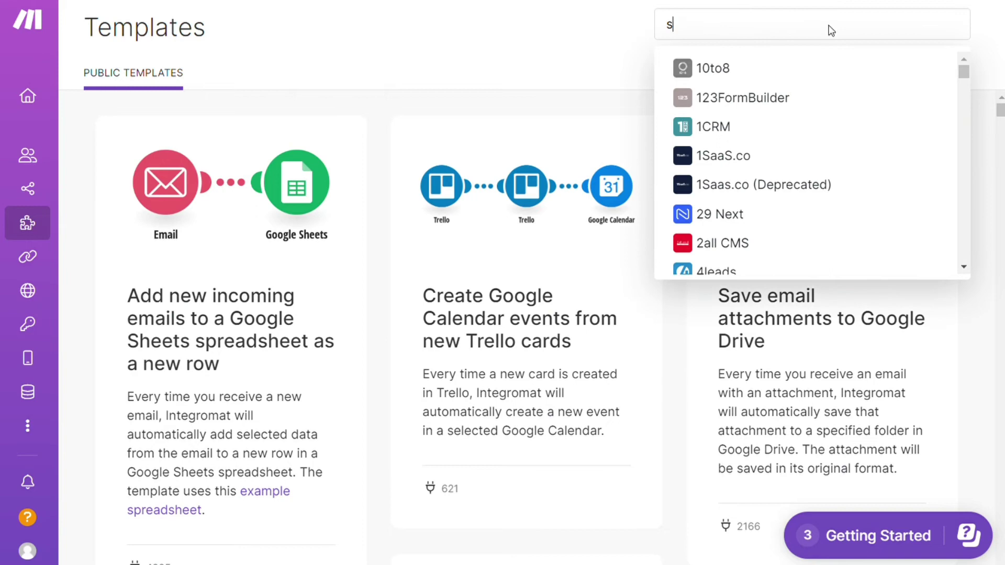
text(square)
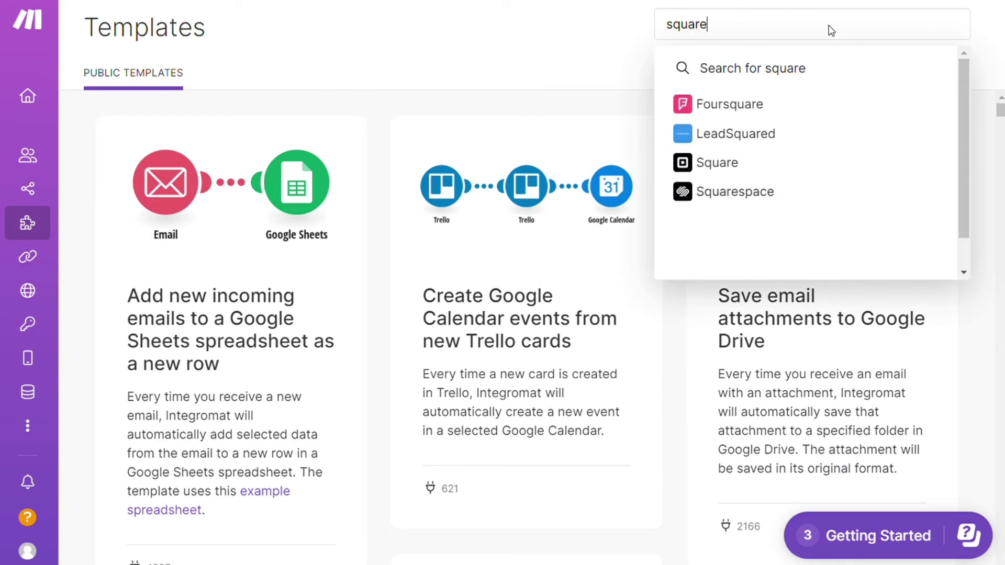
click(730, 166)
click(594, 112)
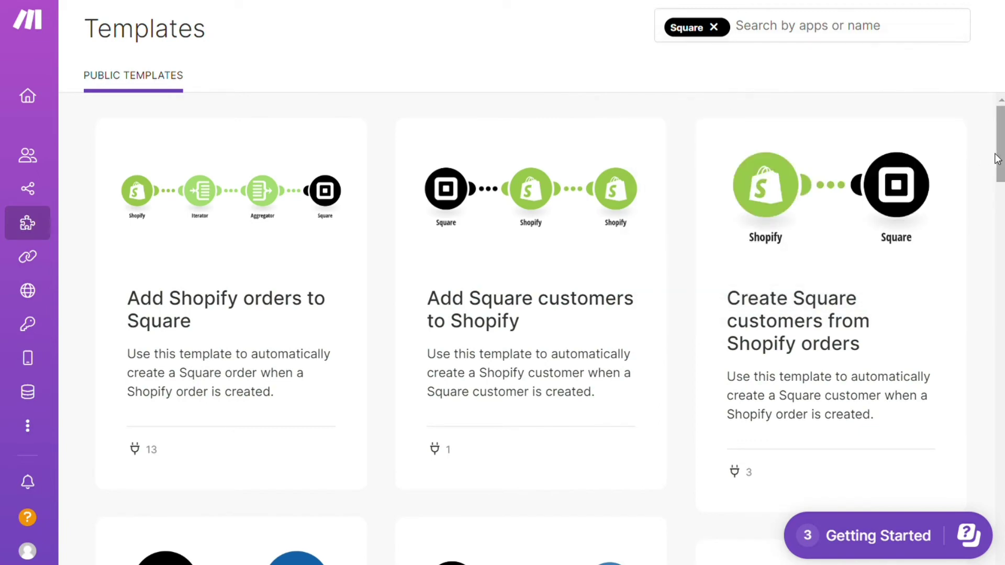
drag(1002, 161, 990, 302)
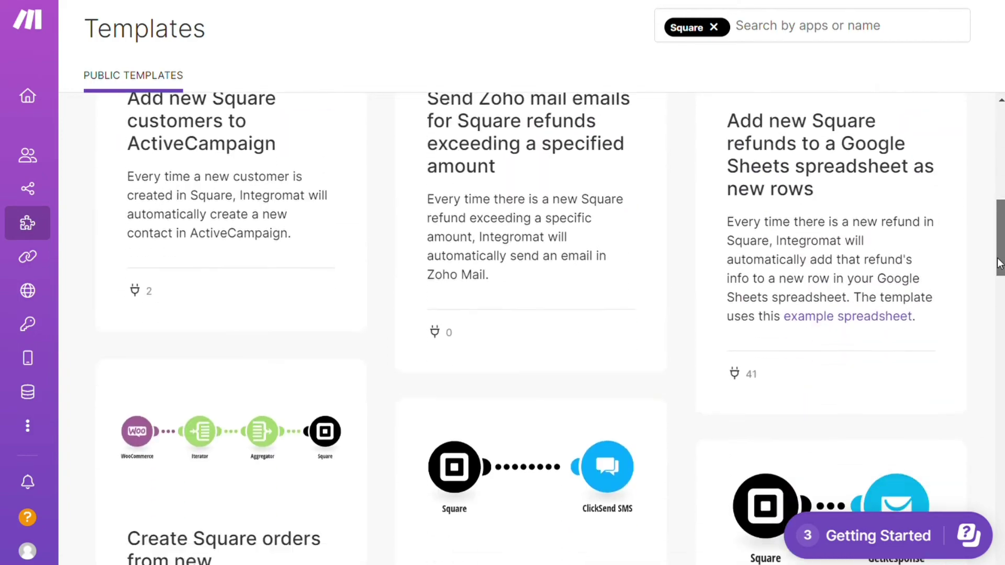
drag(987, 300, 991, 110)
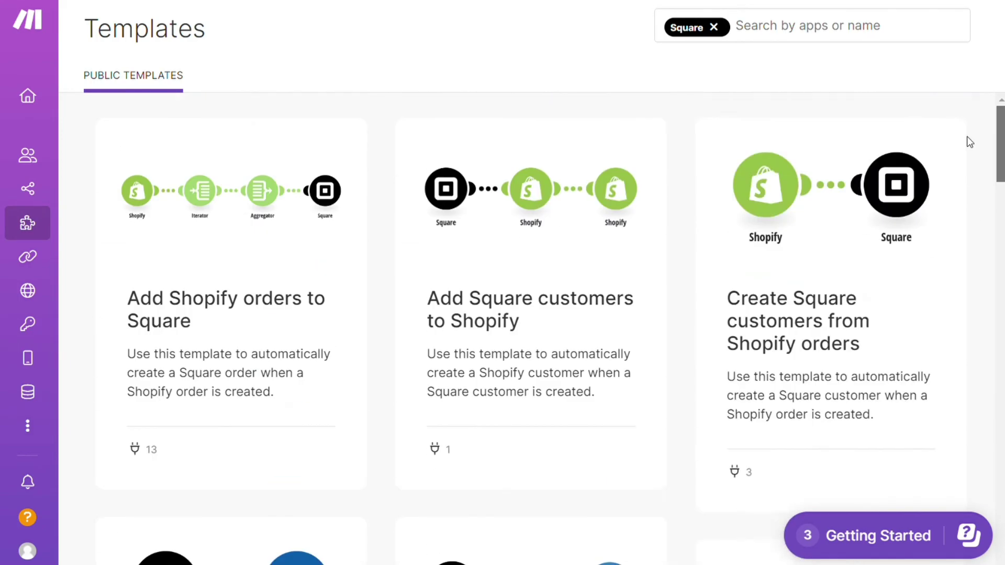
click(278, 267)
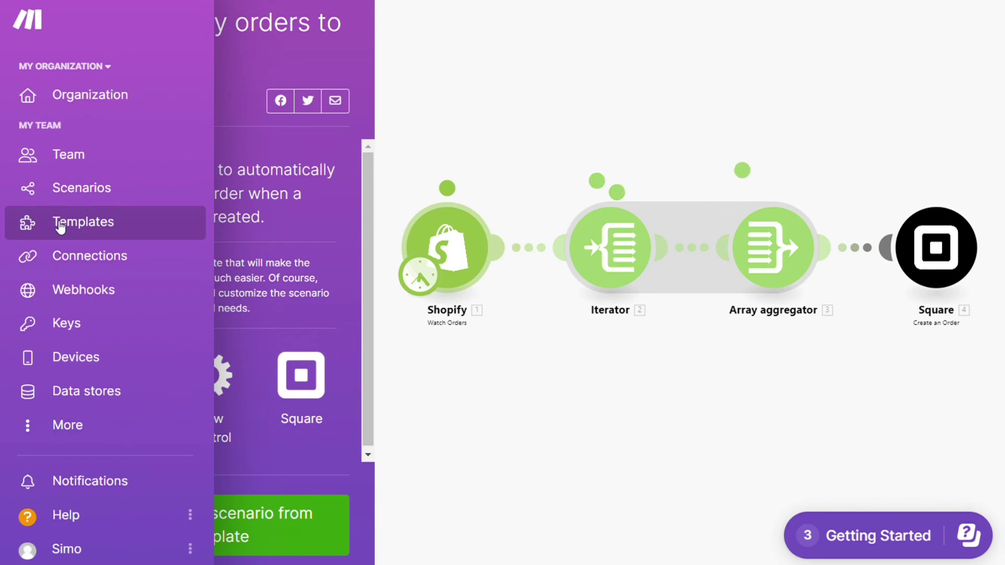
click(77, 226)
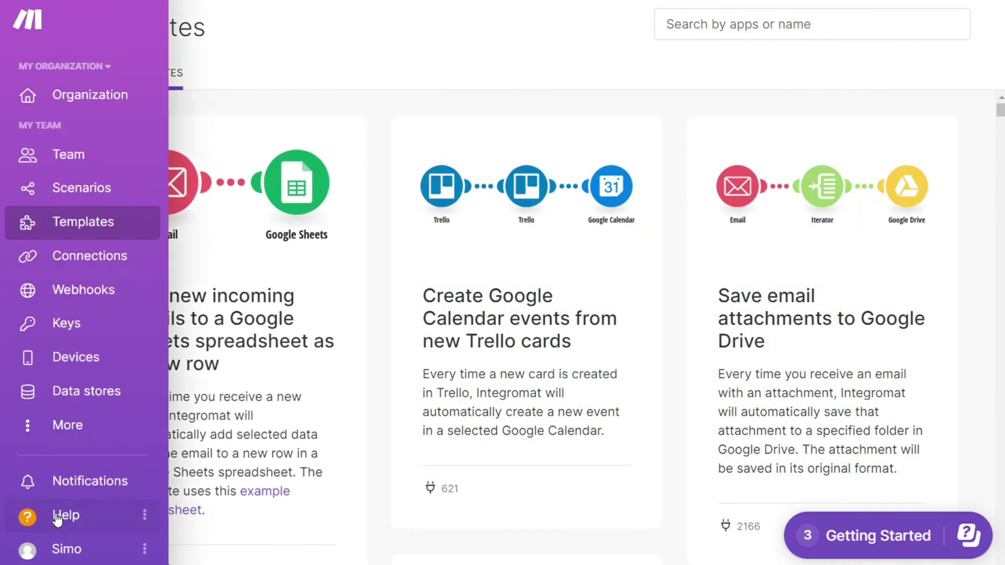
Open Contact Support from Help and check the form's scenario URL field.
click(52, 517)
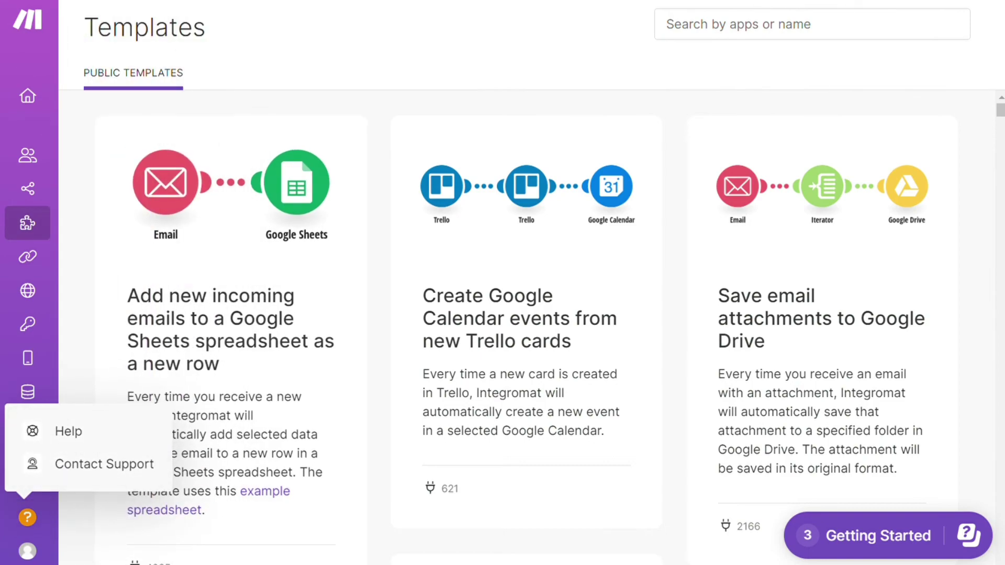
click(103, 463)
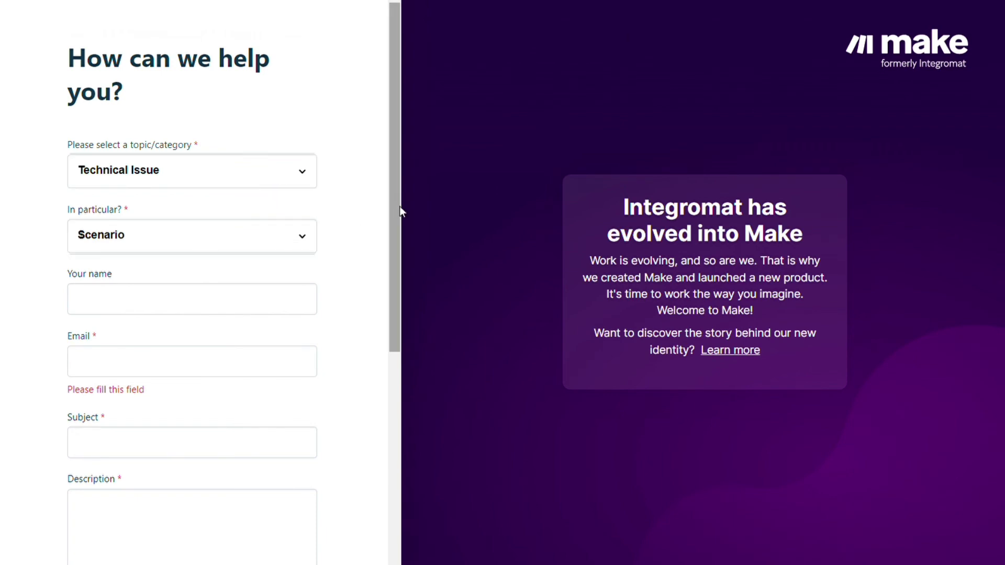
drag(400, 205, 399, 421)
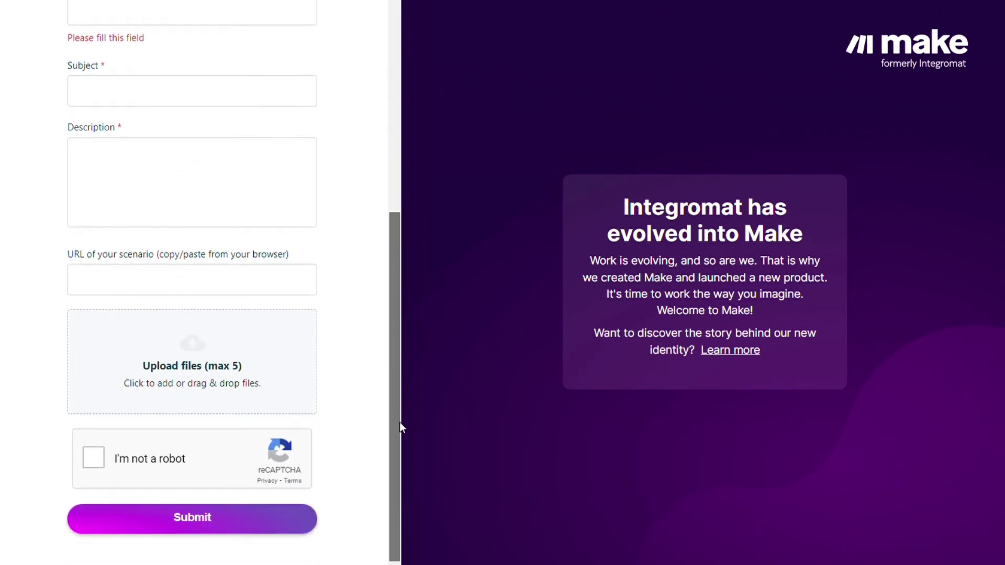
click(303, 282)
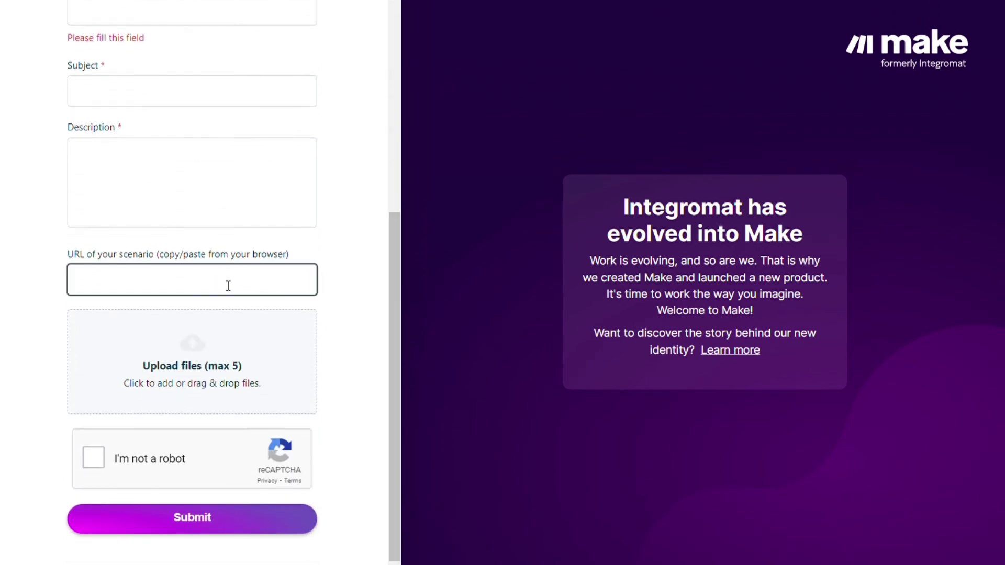
click(348, 257)
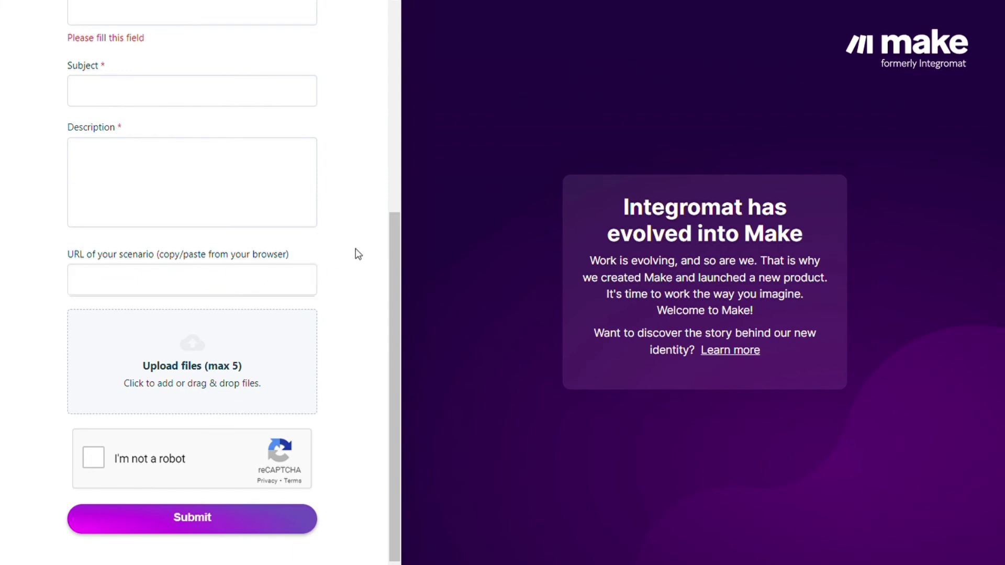